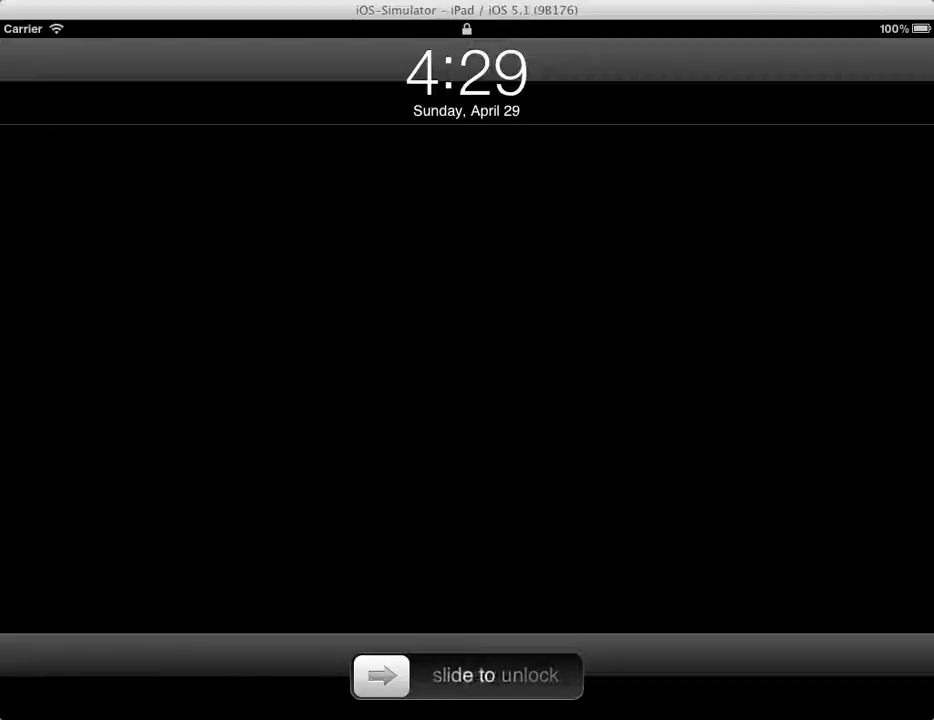
Unlock the simulated iPad, launch StitchBuddy HD and open the Welcome.jef design from the Embroidery Gallery.
{"action": "left_click_drag", "start_coordinate": [381, 676], "coordinate": [553, 685]}
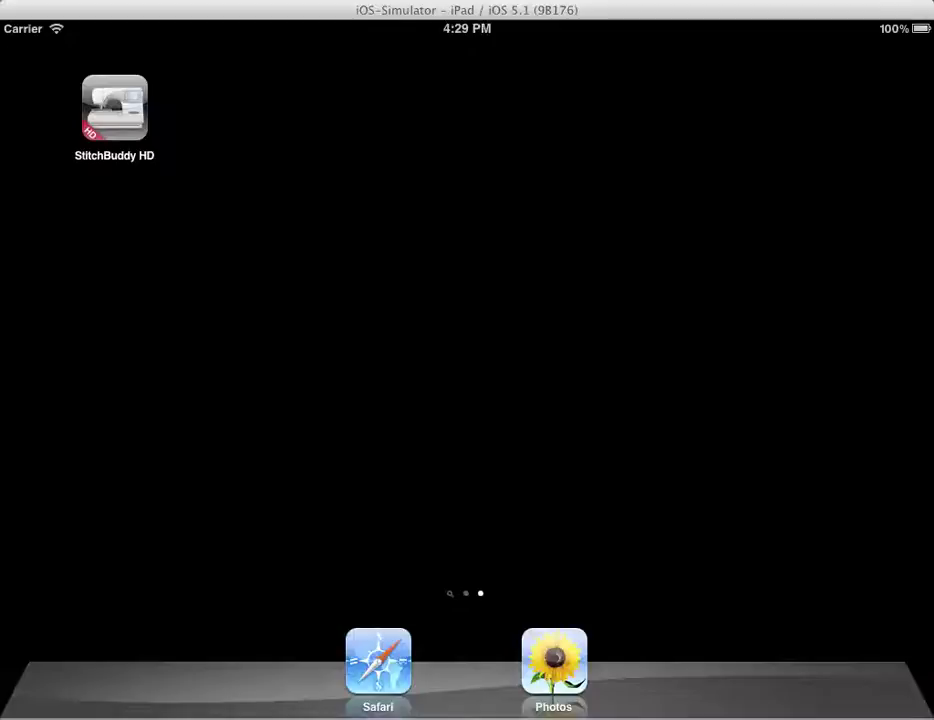
{"action": "left_click", "coordinate": [114, 107]}
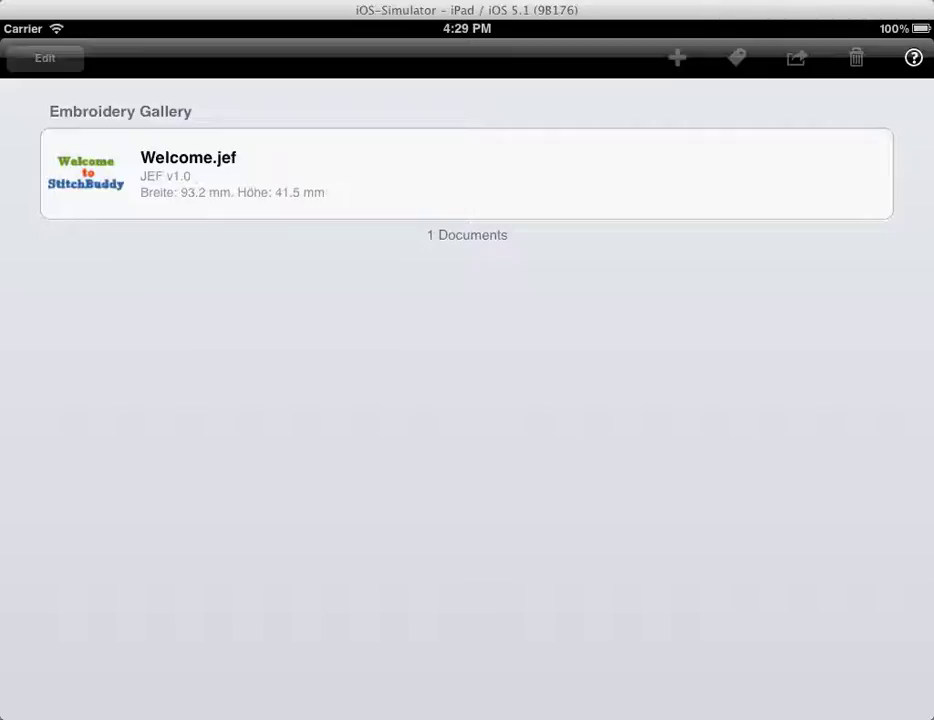
{"action": "left_click", "coordinate": [467, 174]}
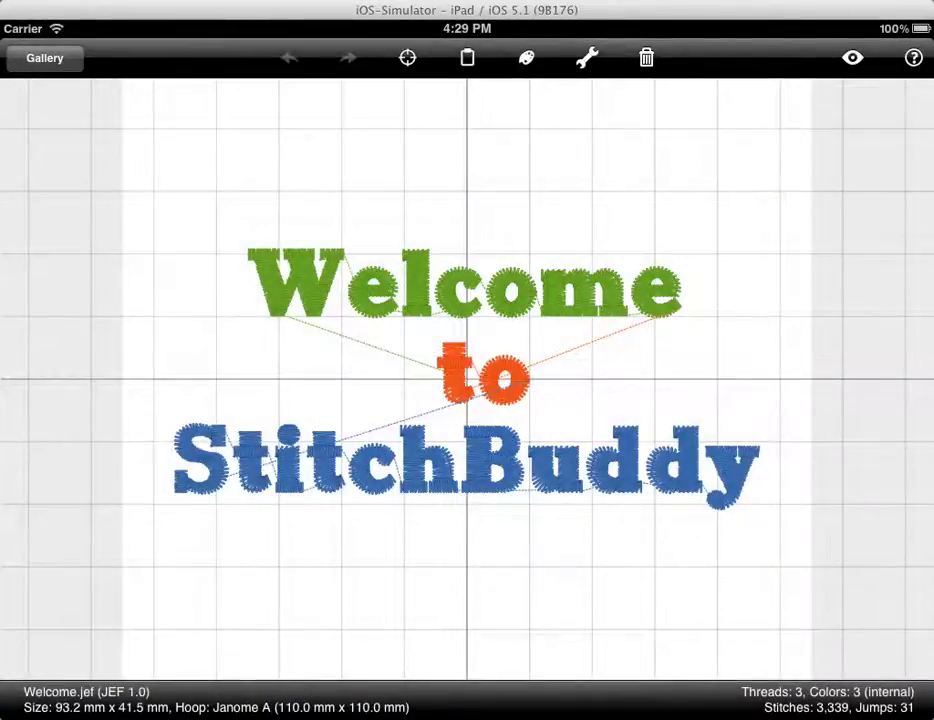
Delete the stitches of the letters "Wel" from the word "Welcome".
{"action": "left_click_drag", "start_coordinate": [222, 218], "coordinate": [434, 338]}
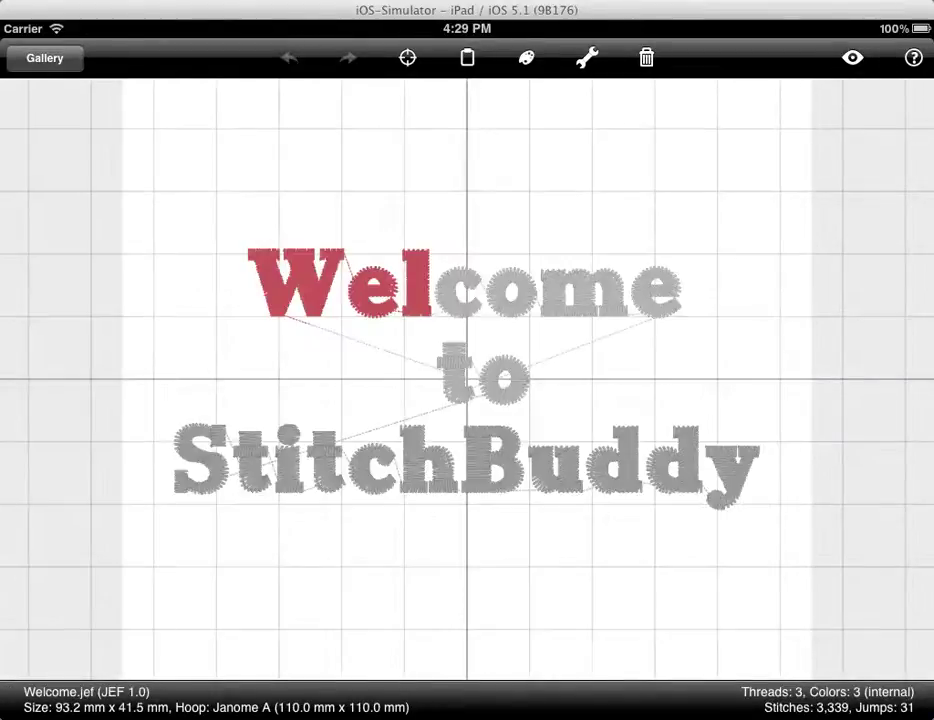
{"action": "left_click", "coordinate": [646, 57]}
{"action": "left_click", "coordinate": [647, 117]}
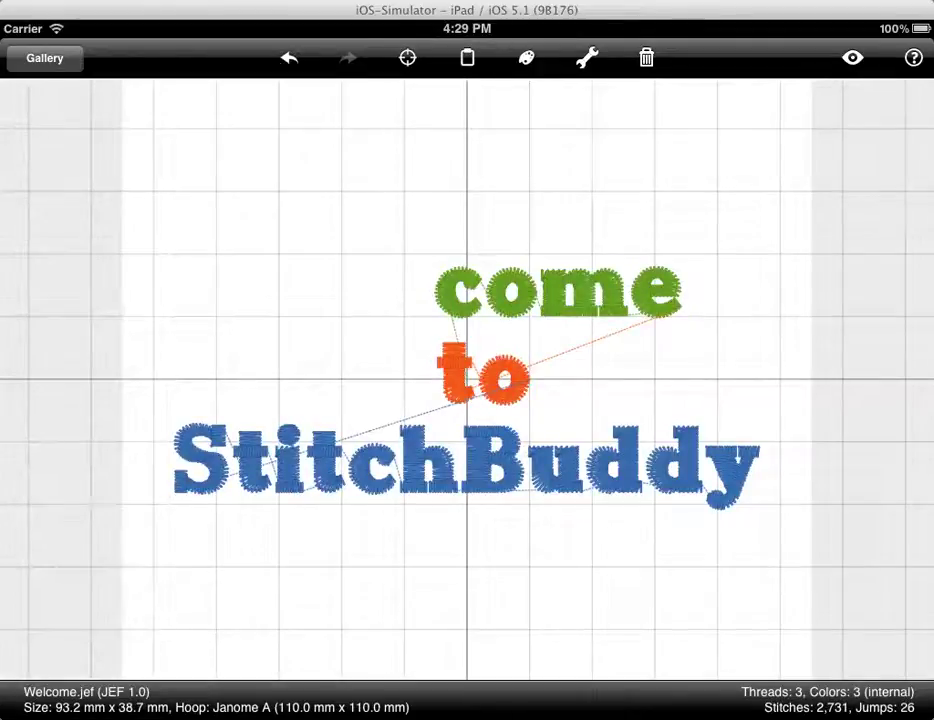
Move the remaining green letters "come" across to the opposite side of the vertical centre line, above "Stitch", and deselect them.
{"action": "left_click_drag", "start_coordinate": [433, 247], "coordinate": [694, 334]}
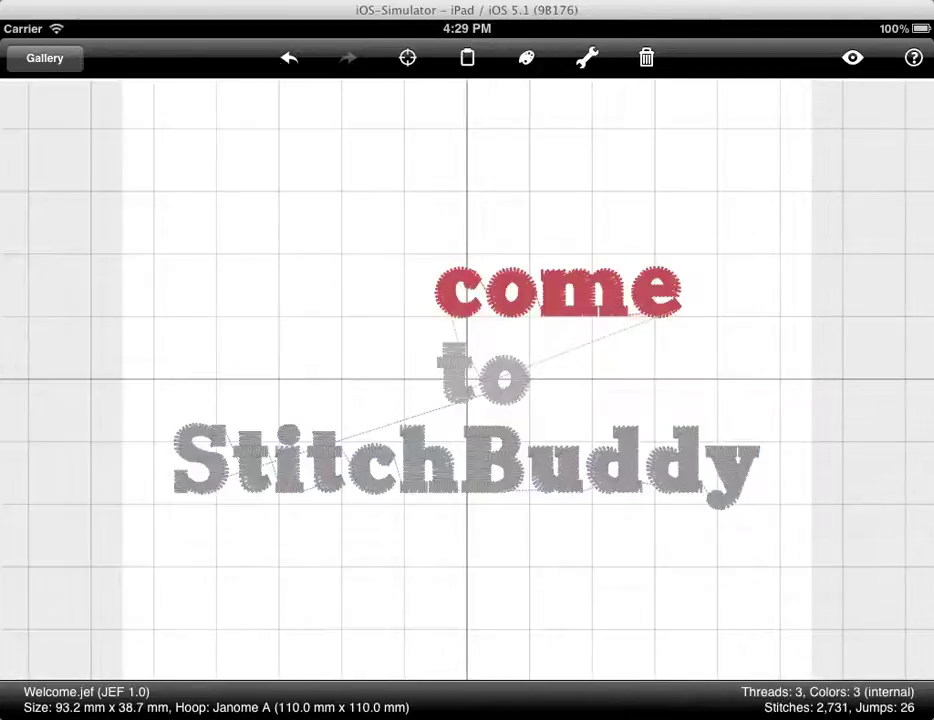
{"action": "left_click_drag", "start_coordinate": [559, 292], "coordinate": [317, 286]}
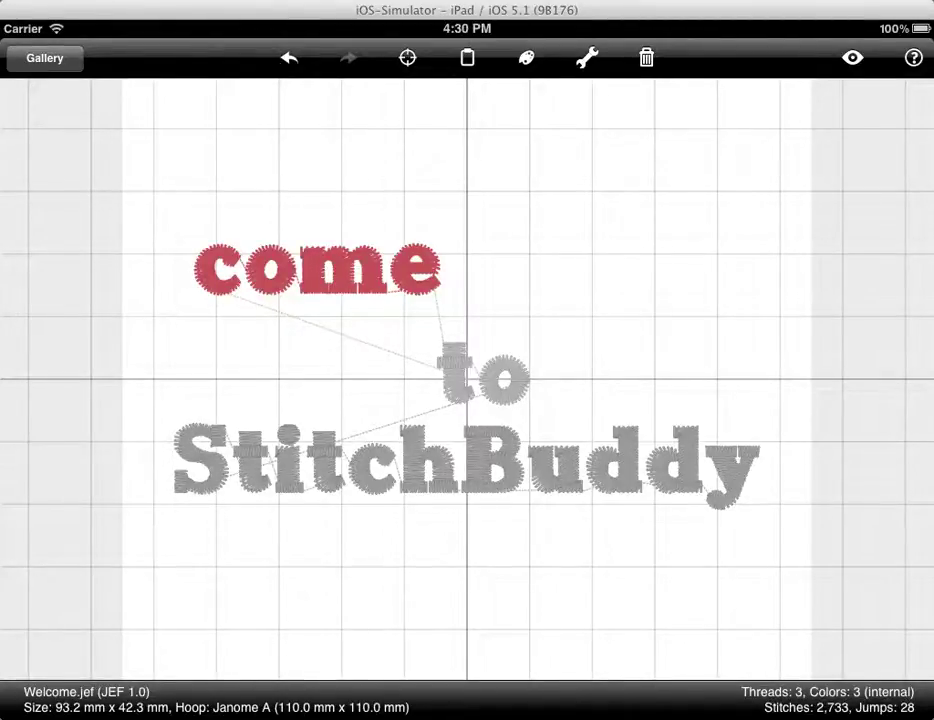
{"action": "left_click", "coordinate": [407, 58]}
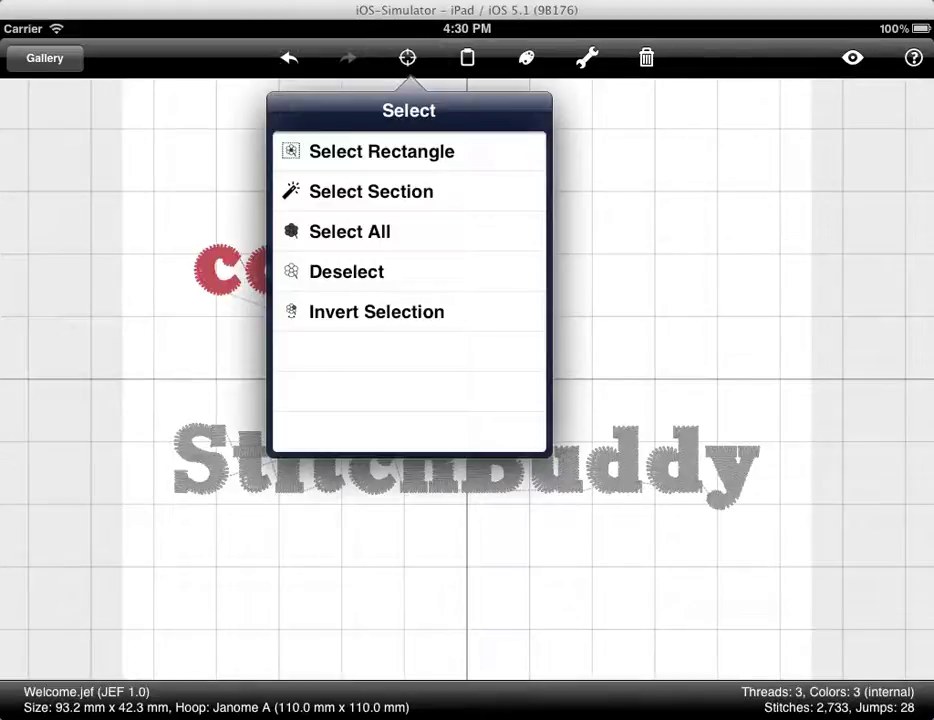
{"action": "left_click", "coordinate": [347, 272]}
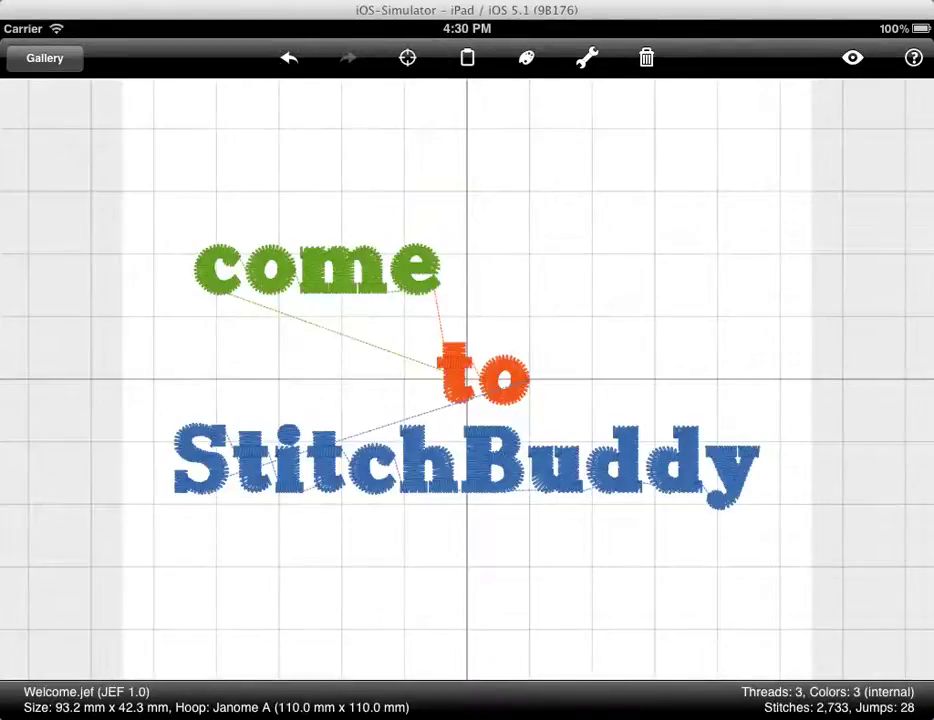
Move the word "to" up beside "come" and shift both words together down, closer to "StitchBuddy".
{"action": "left_click_drag", "start_coordinate": [404, 333], "coordinate": [545, 416]}
{"action": "left_click_drag", "start_coordinate": [486, 374], "coordinate": [552, 263]}
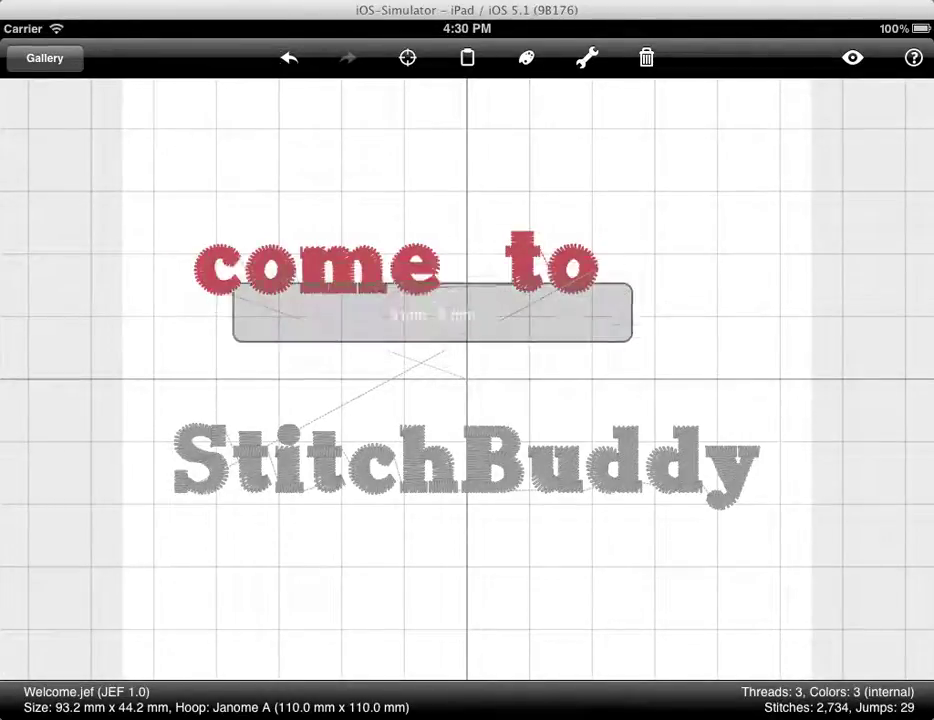
{"action": "left_click_drag", "start_coordinate": [453, 347], "coordinate": [455, 348]}
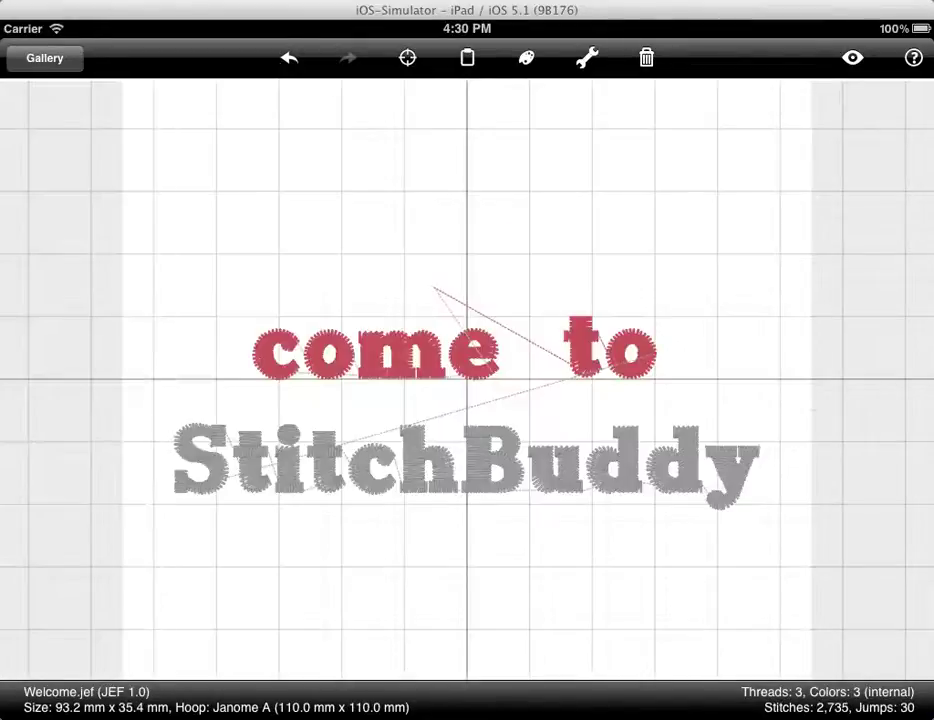
{"action": "left_click_drag", "start_coordinate": [502, 382], "coordinate": [528, 403]}
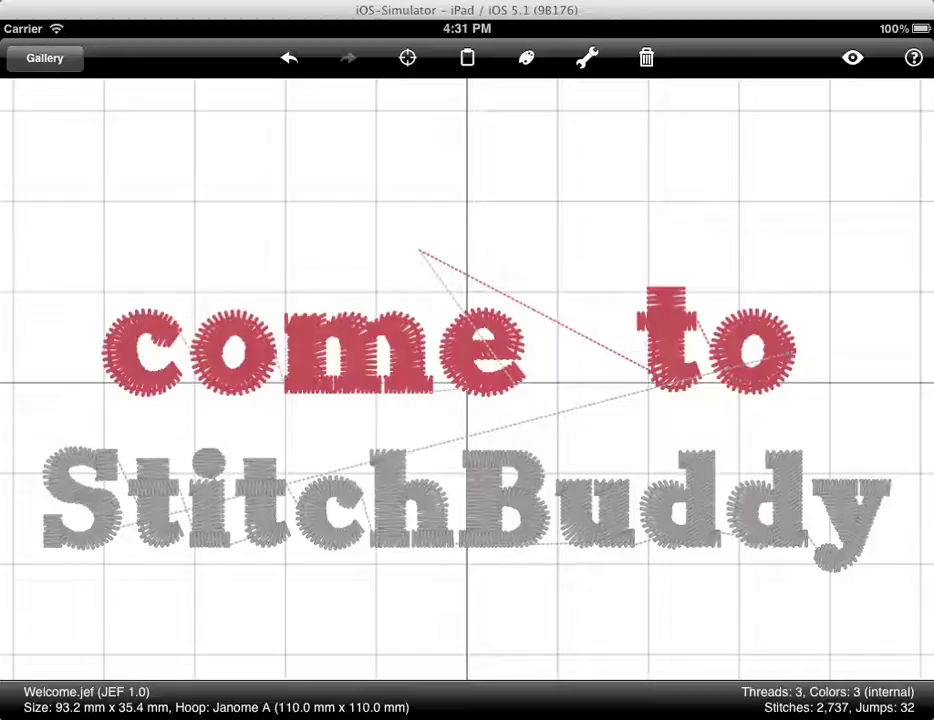
Add "StitchBuddy" to the selection, rotate the whole design counterclockwise so the text slants upward, and deselect it.
{"action": "left_click_drag", "start_coordinate": [44, 441], "coordinate": [915, 583]}
{"action": "key", "text": "alt"}
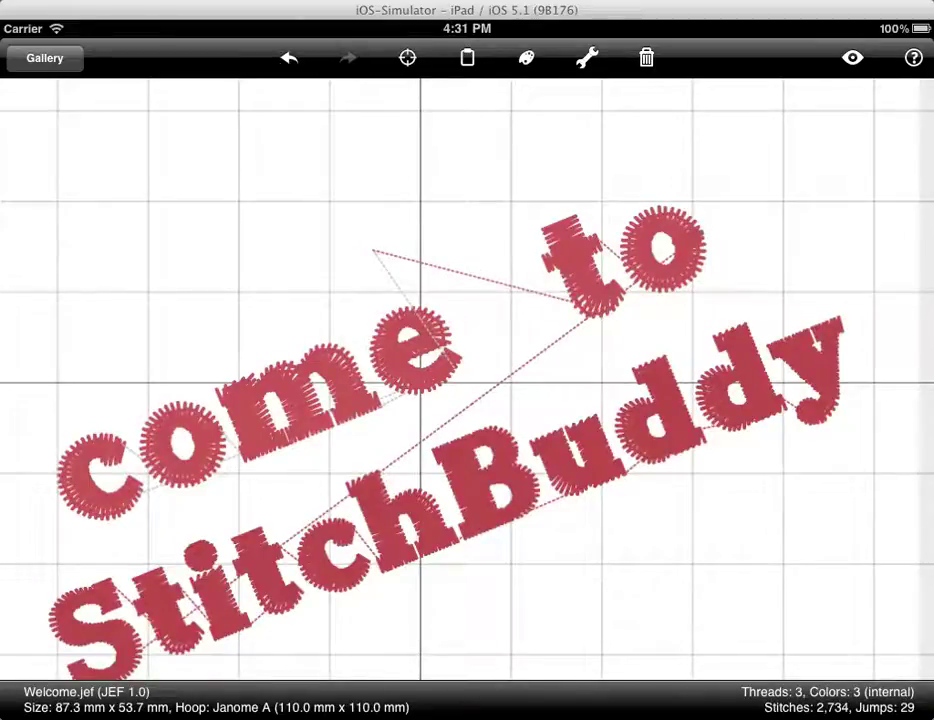
{"action": "key", "text": "alt"}
{"action": "left_click_drag", "start_coordinate": [696, 448], "coordinate": [636, 427]}
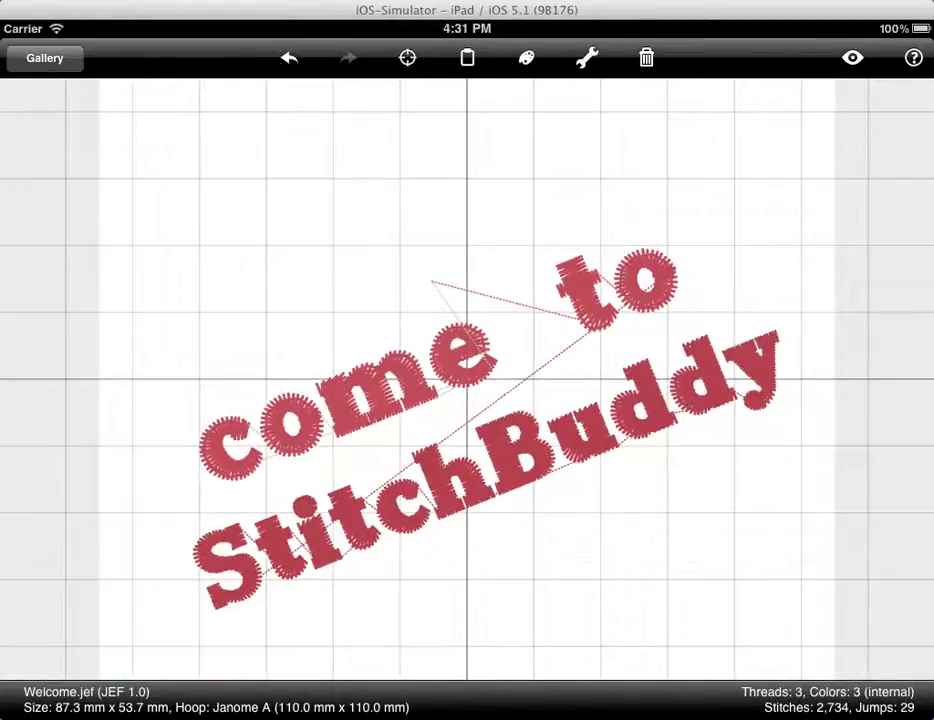
{"action": "left_click", "coordinate": [407, 58]}
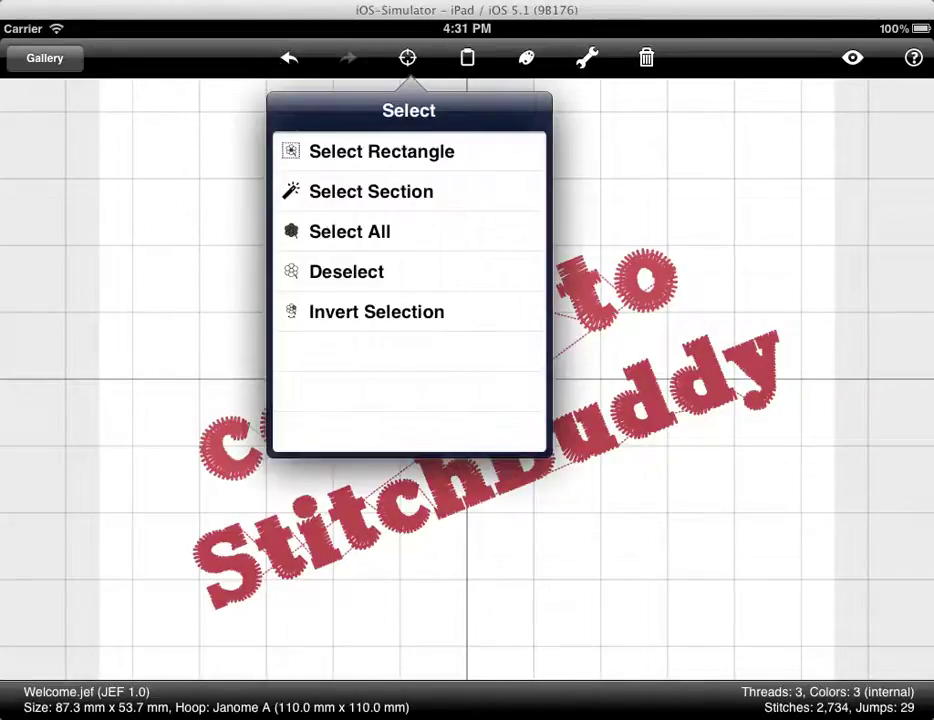
{"action": "left_click", "coordinate": [380, 271]}
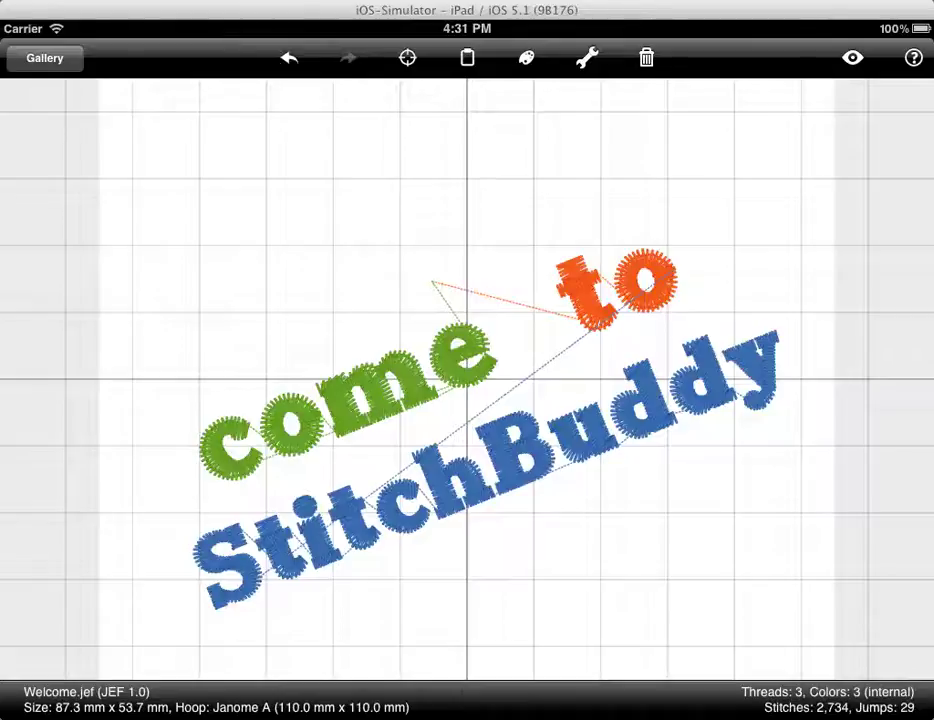
Set the design's thread chart to Sulky Rayon.
{"action": "left_click", "coordinate": [587, 58]}
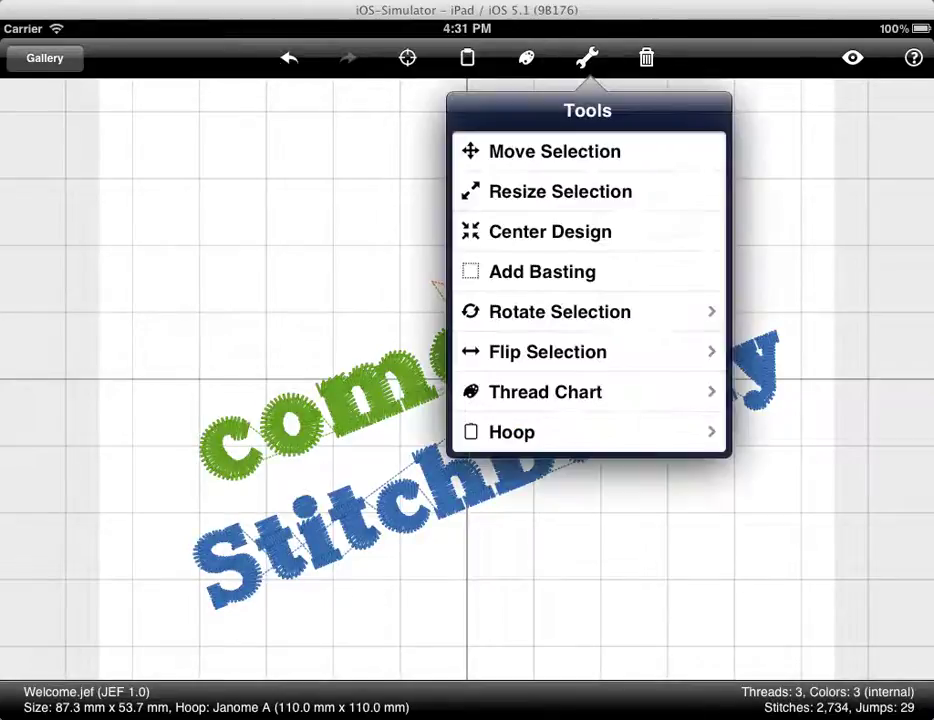
{"action": "left_click", "coordinate": [588, 391]}
{"action": "scroll", "coordinate": [588, 290], "scroll_direction": "down", "scroll_amount": 5}
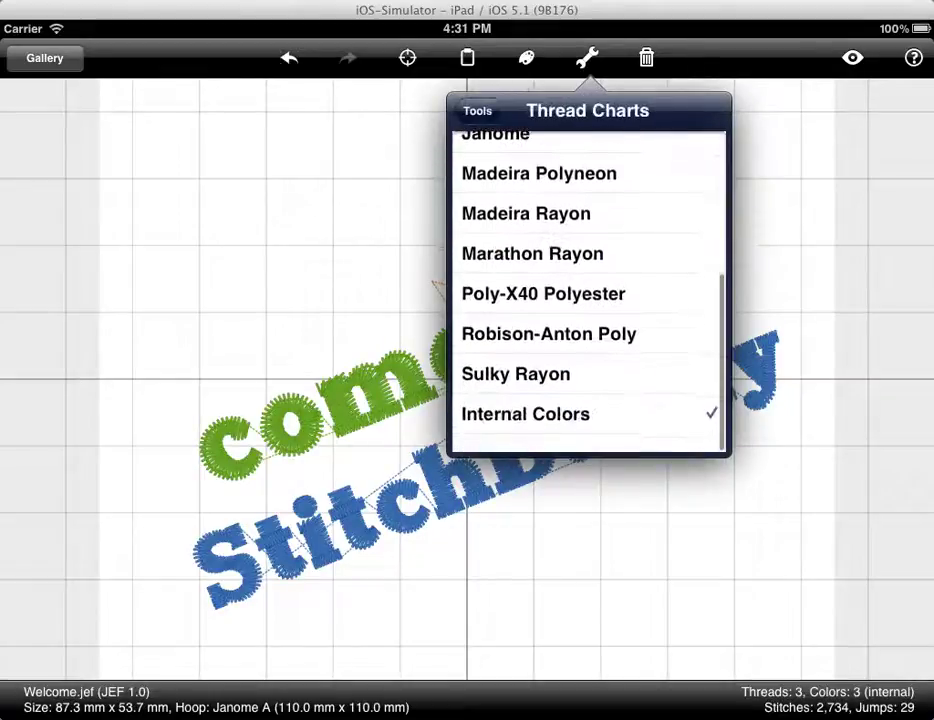
{"action": "left_click", "coordinate": [516, 392]}
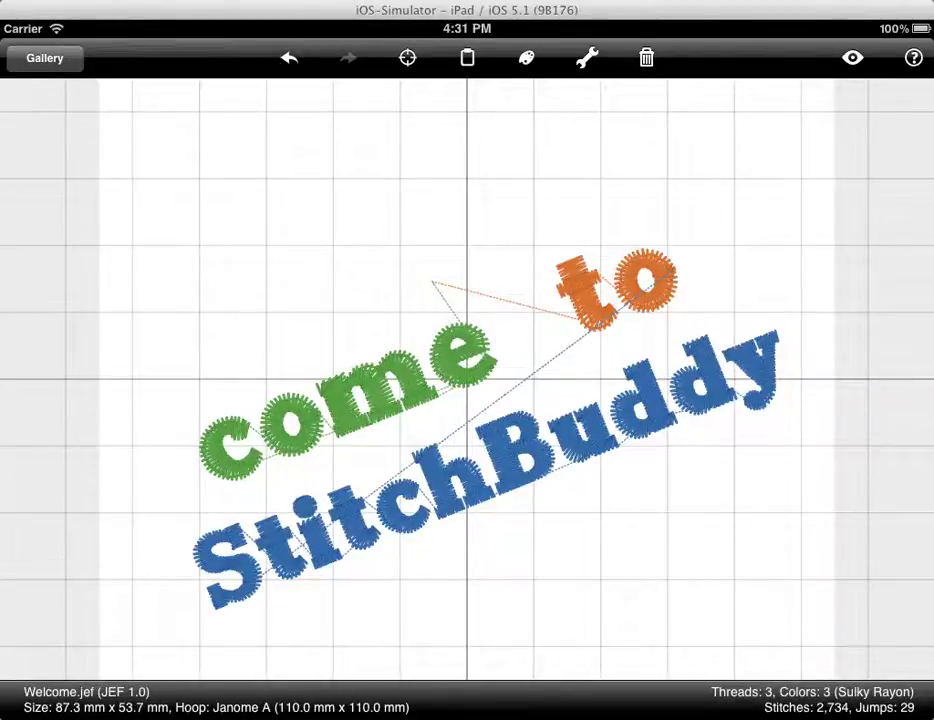
Change the second thread, used for the word "to", to 1037 - Lt. Red.
{"action": "left_click", "coordinate": [527, 58]}
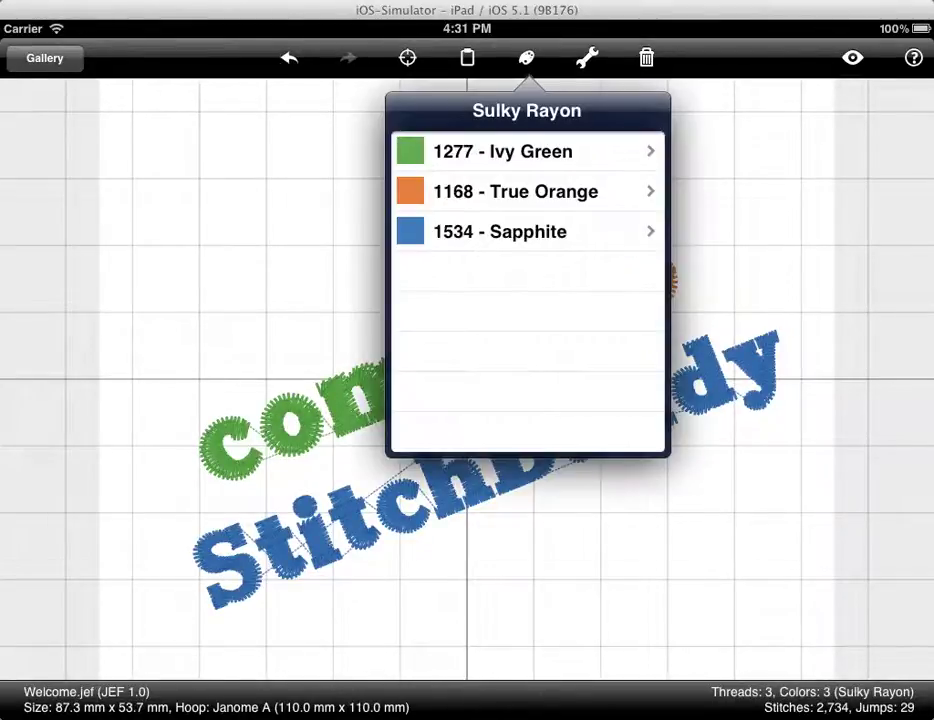
{"action": "left_click", "coordinate": [528, 191]}
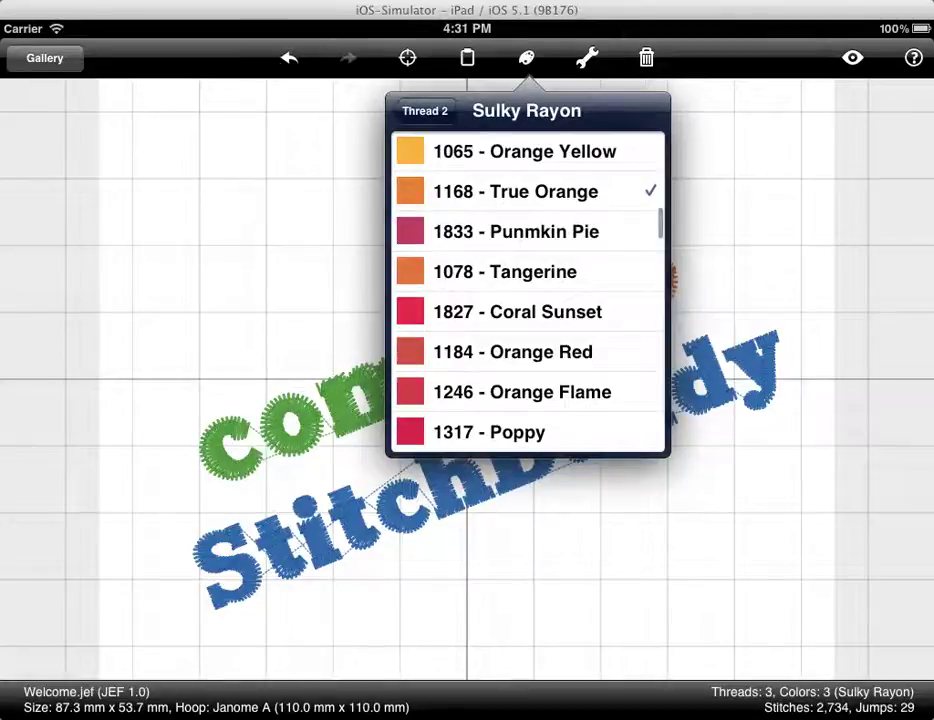
{"action": "left_click_drag", "start_coordinate": [528, 312], "coordinate": [528, 272]}
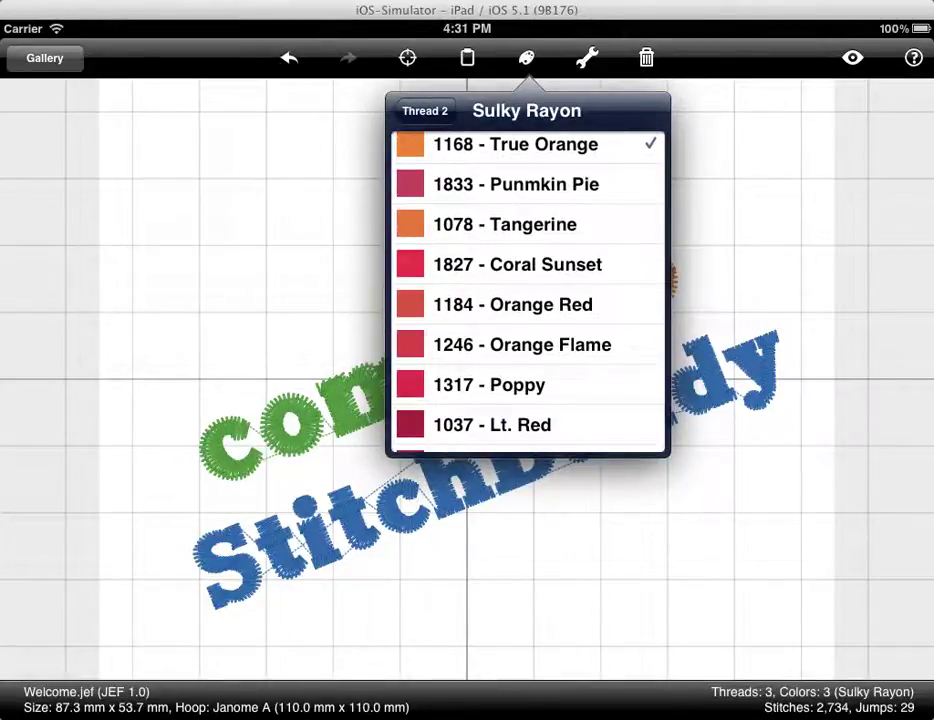
{"action": "left_click", "coordinate": [528, 425]}
{"action": "left_click", "coordinate": [755, 230]}
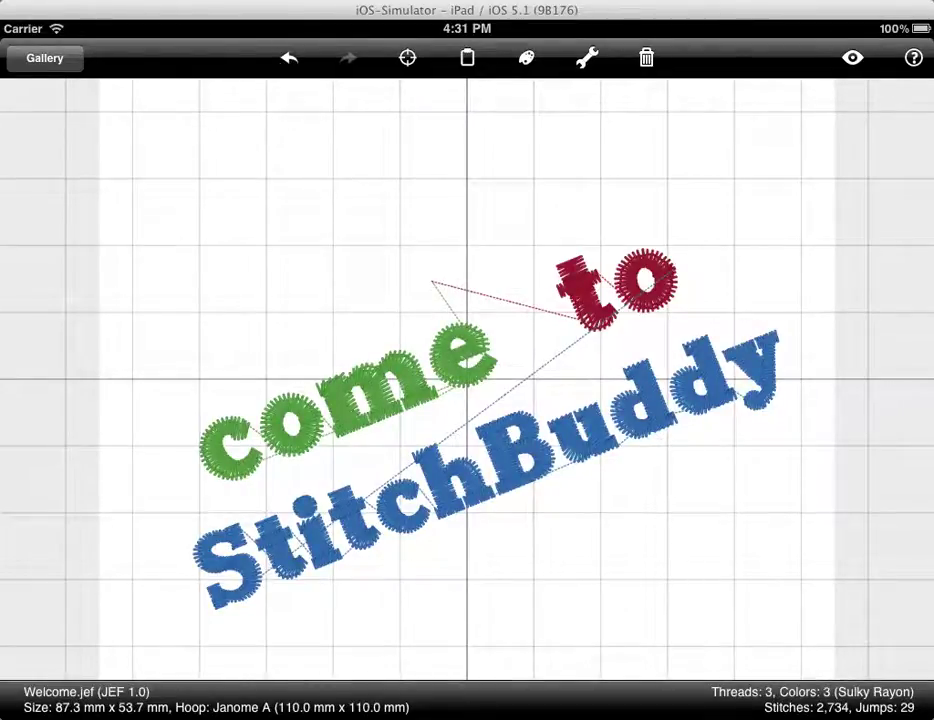
{"action": "left_click", "coordinate": [467, 57]}
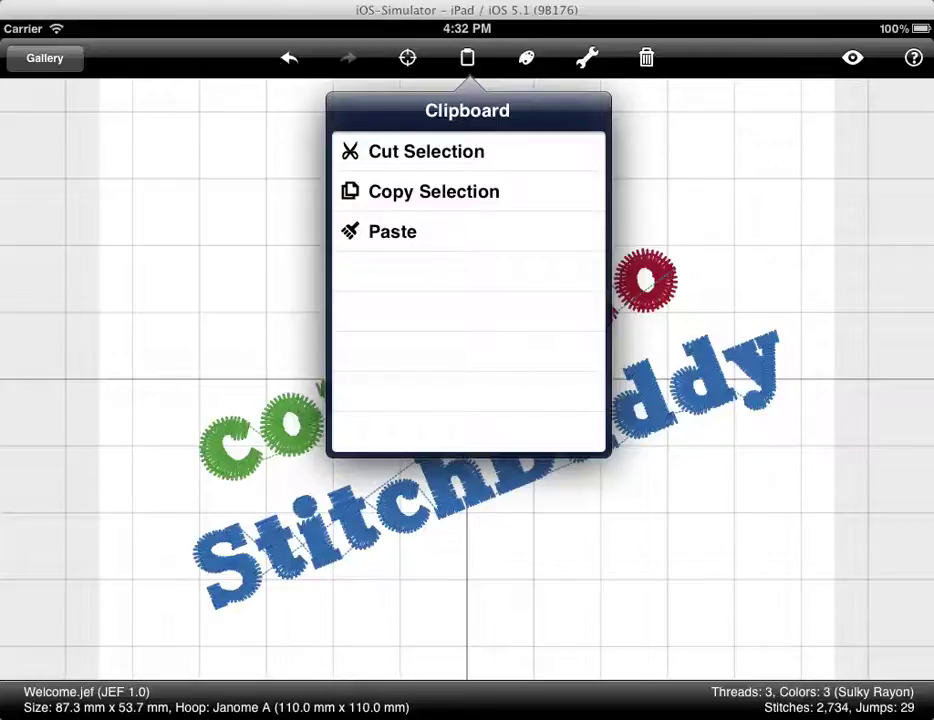
{"action": "left_click", "coordinate": [587, 58]}
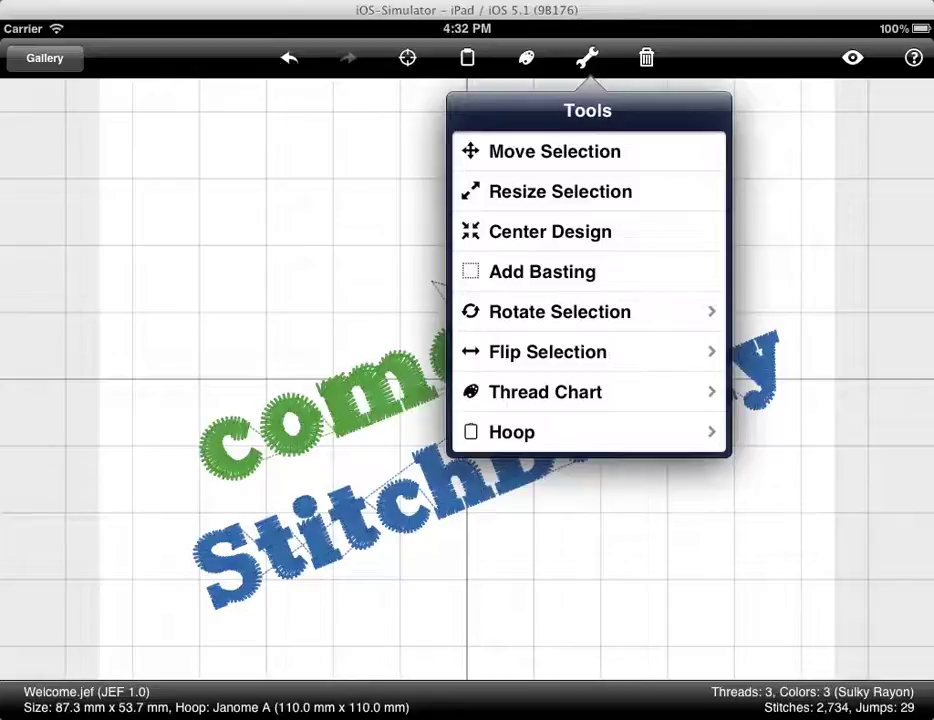
{"action": "left_click", "coordinate": [588, 432]}
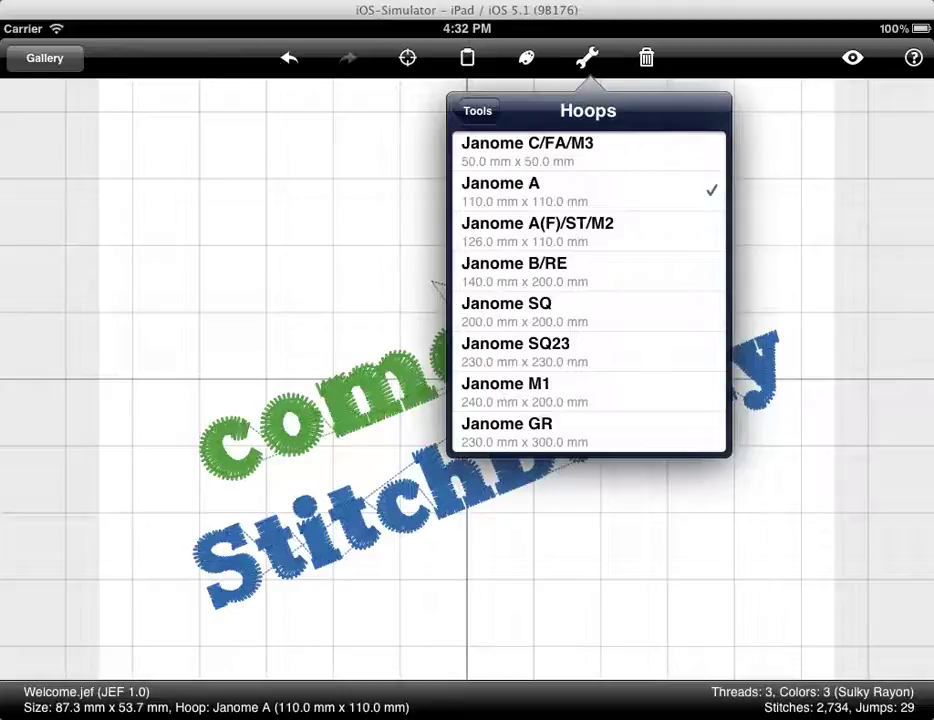
{"action": "left_click", "coordinate": [587, 58]}
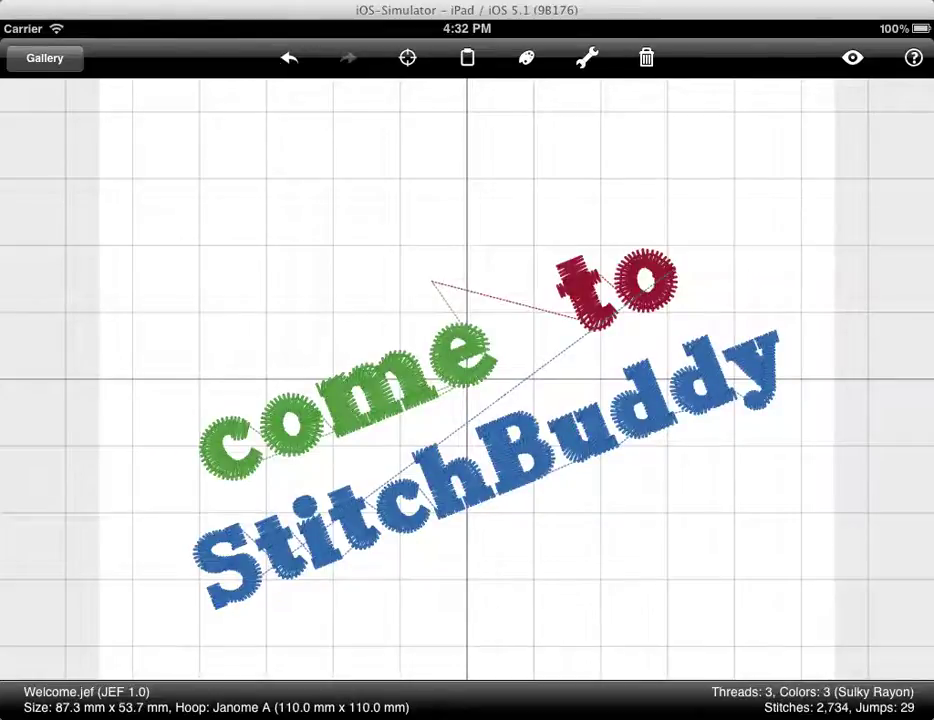
Inspect the stitches of the letter "B" up close, previewing them with 3D Effects enabled and switching the effect off again.
{"action": "double_click", "coordinate": [510, 450]}
{"action": "double_click", "coordinate": [455, 368]}
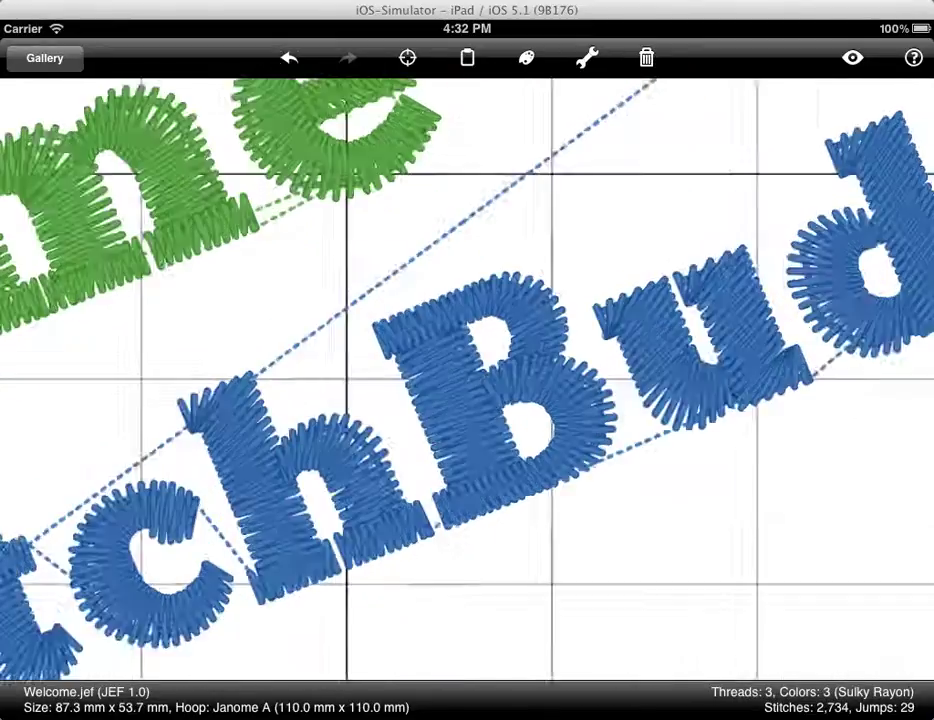
{"action": "double_click", "coordinate": [487, 400]}
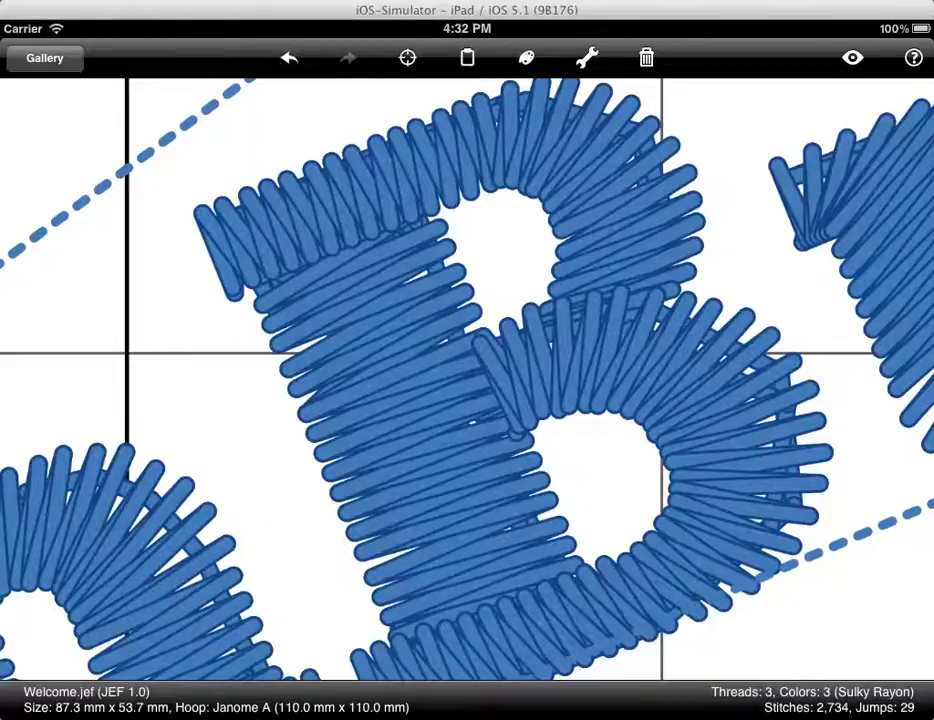
{"action": "left_click", "coordinate": [852, 57]}
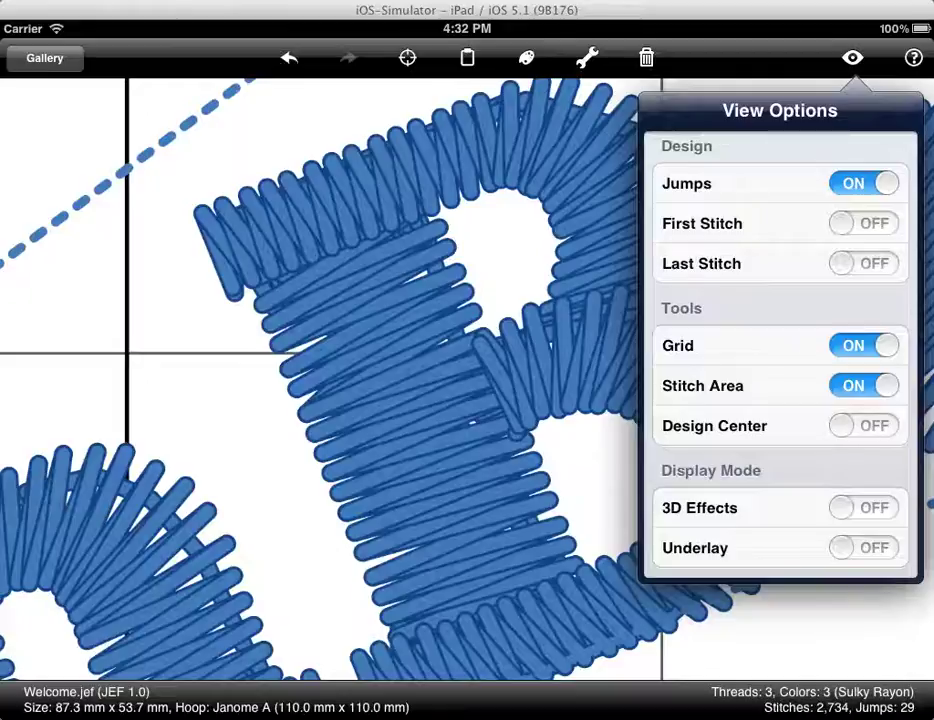
{"action": "left_click", "coordinate": [864, 508]}
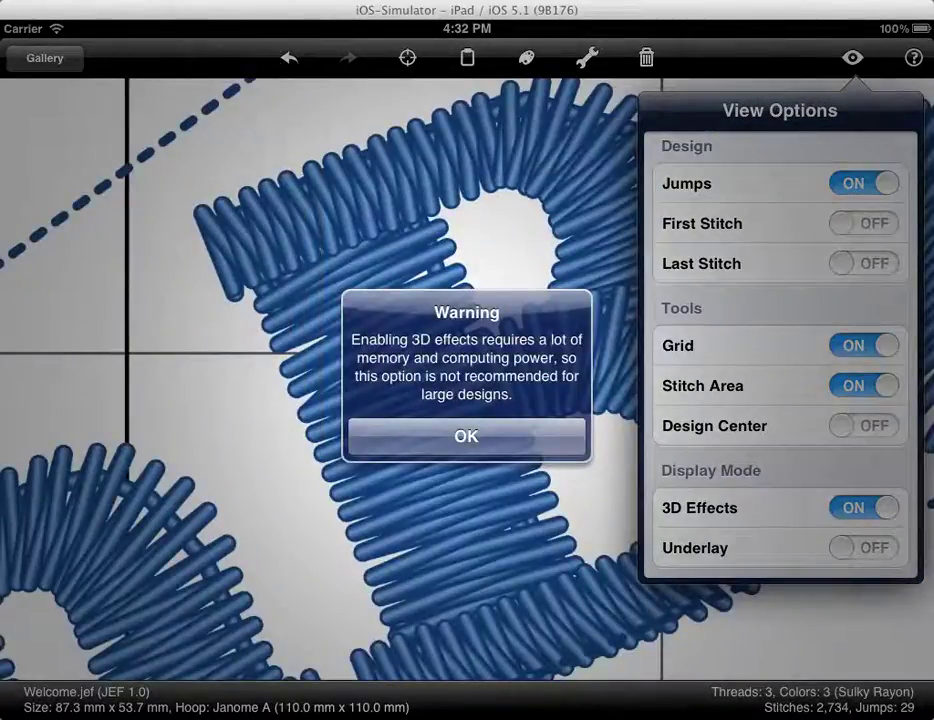
{"action": "left_click", "coordinate": [466, 437]}
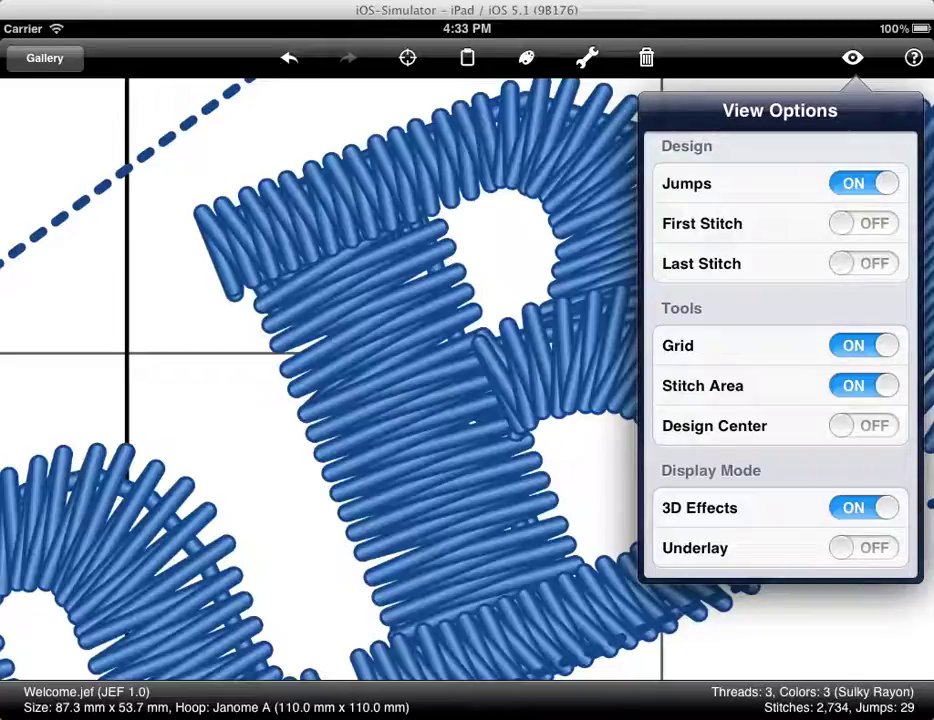
{"action": "left_click", "coordinate": [863, 507]}
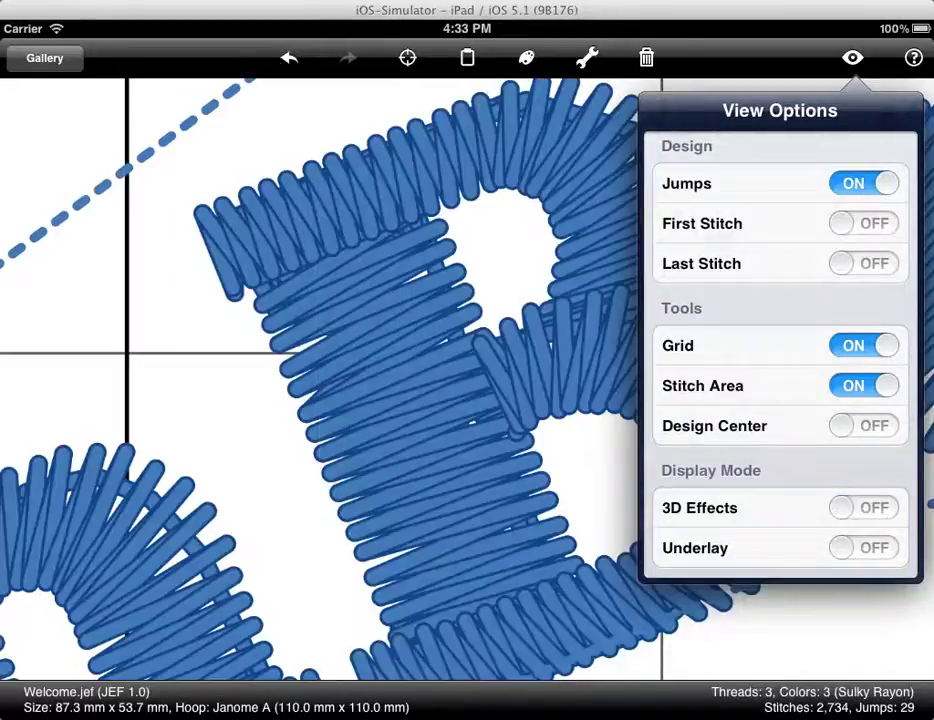
{"action": "left_click", "coordinate": [852, 58]}
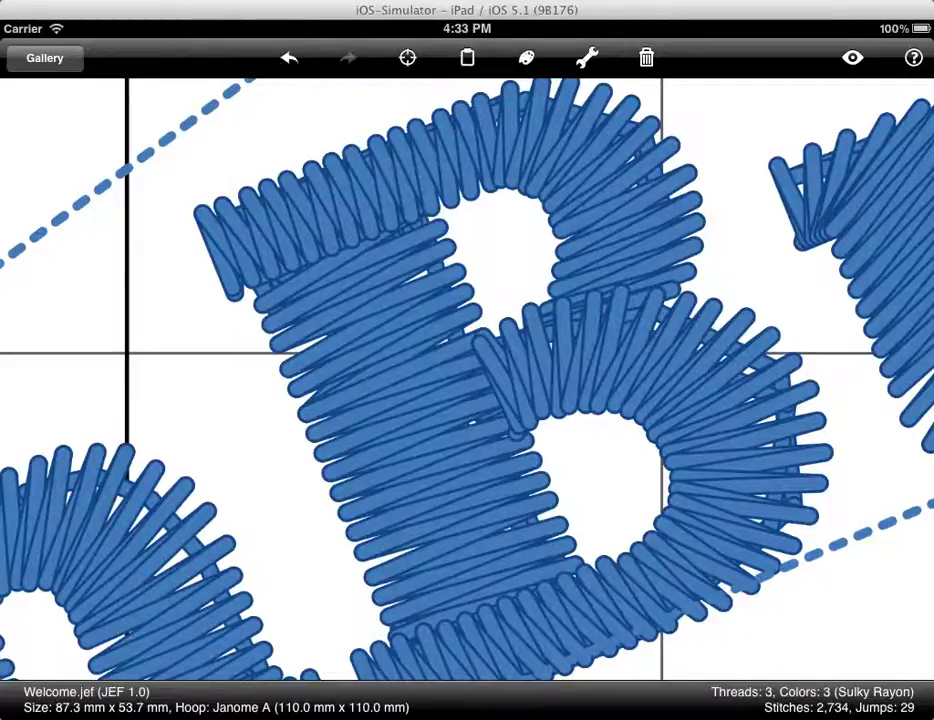
Return to the gallery, saving the modified Welcome.jef design as a new file instead of replacing the original.
{"action": "left_click", "coordinate": [45, 58]}
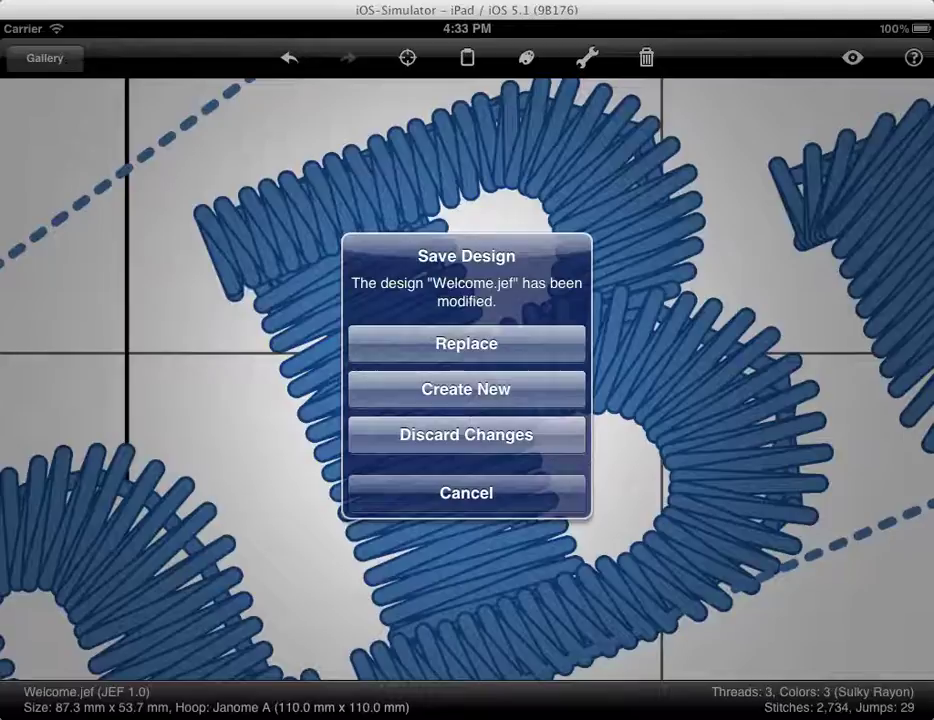
{"action": "left_click", "coordinate": [466, 390]}
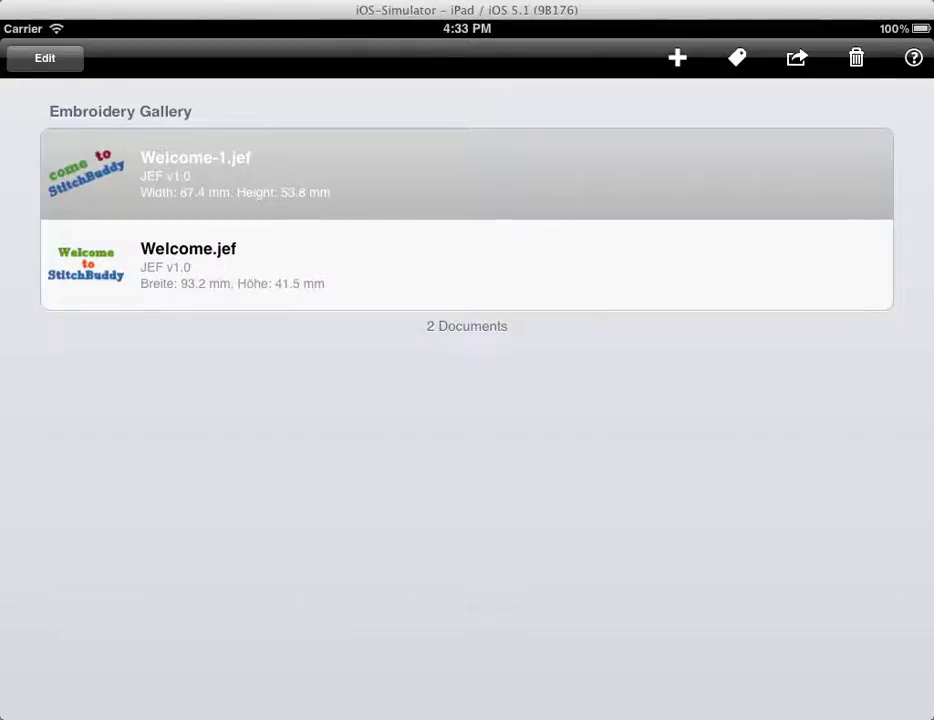
Convert the Welcome-1.jef design to Brother PES format.
{"action": "left_click", "coordinate": [677, 58]}
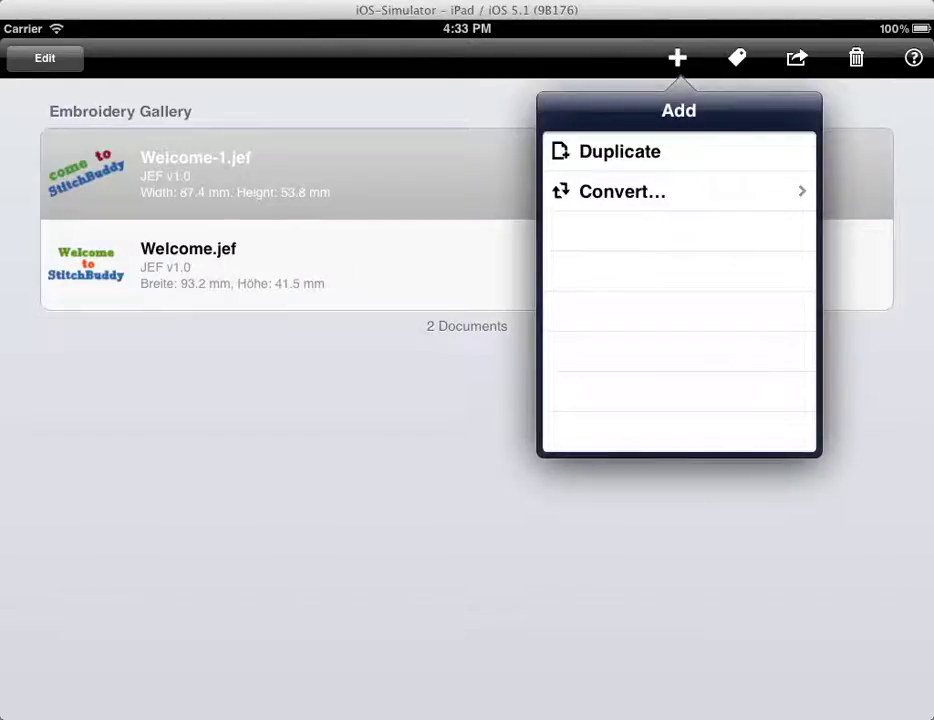
{"action": "left_click", "coordinate": [622, 191]}
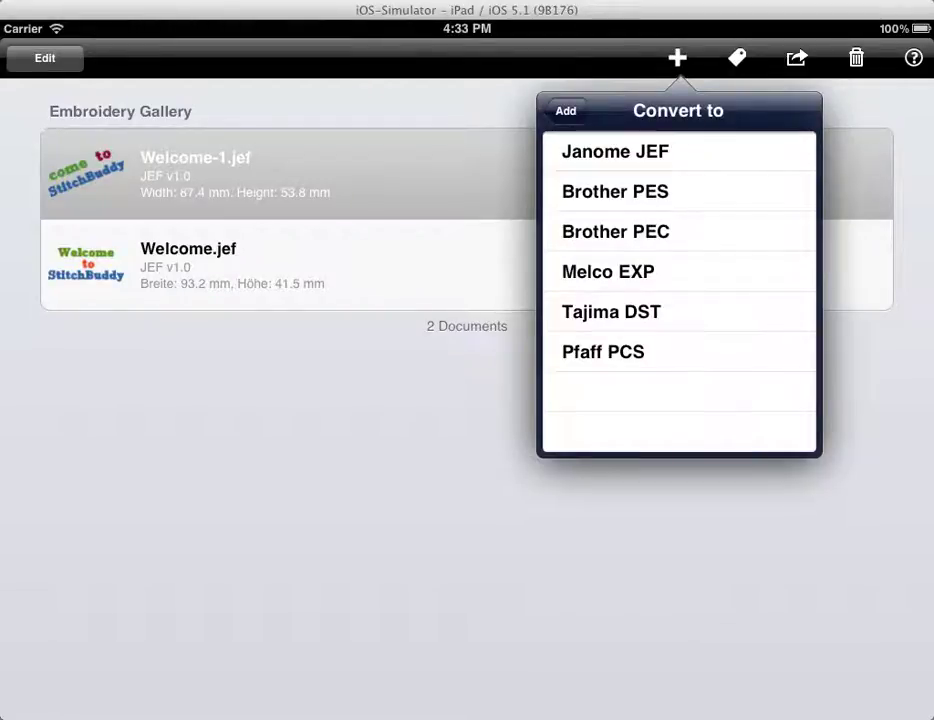
{"action": "left_click", "coordinate": [615, 191]}
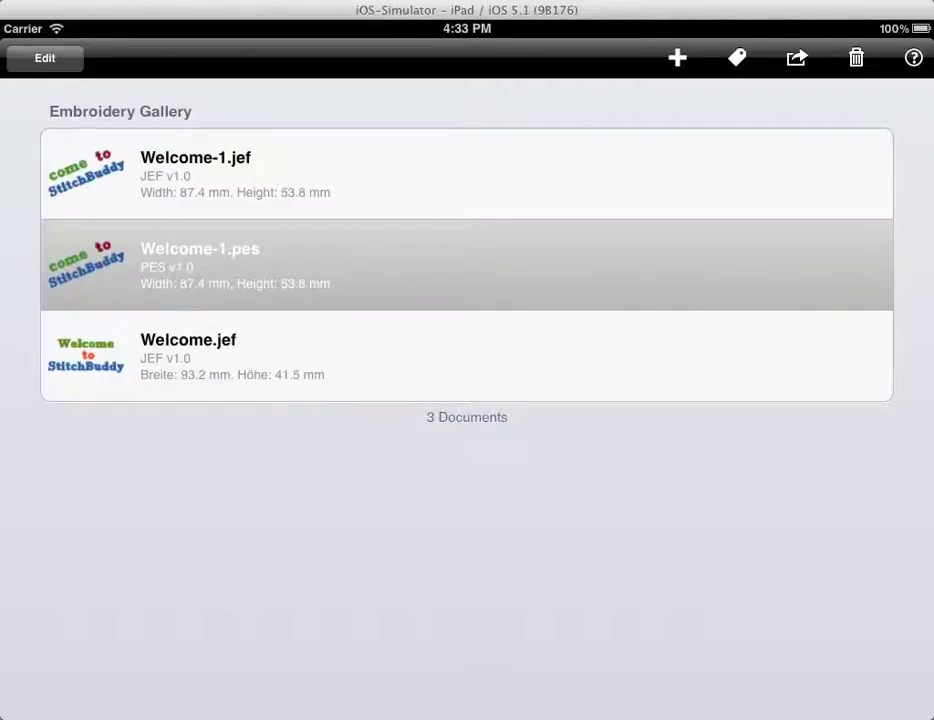
Email the Welcome-1.pes design, entering the StitchBuddy contact's e-mail address as recipient and keeping the suggested subject.
{"action": "left_click", "coordinate": [797, 58]}
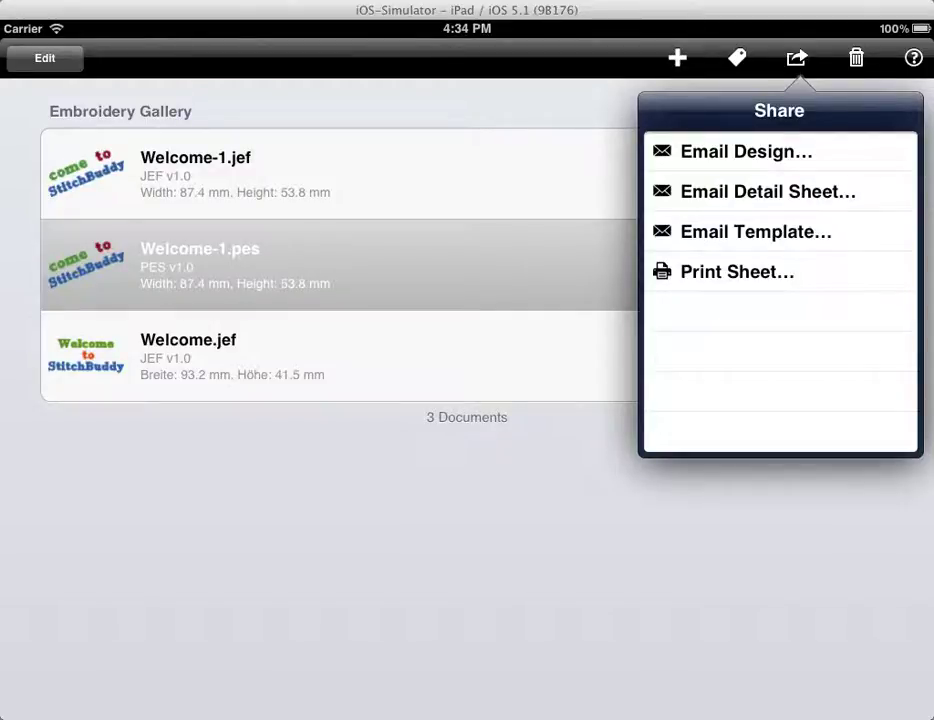
{"action": "left_click", "coordinate": [746, 152]}
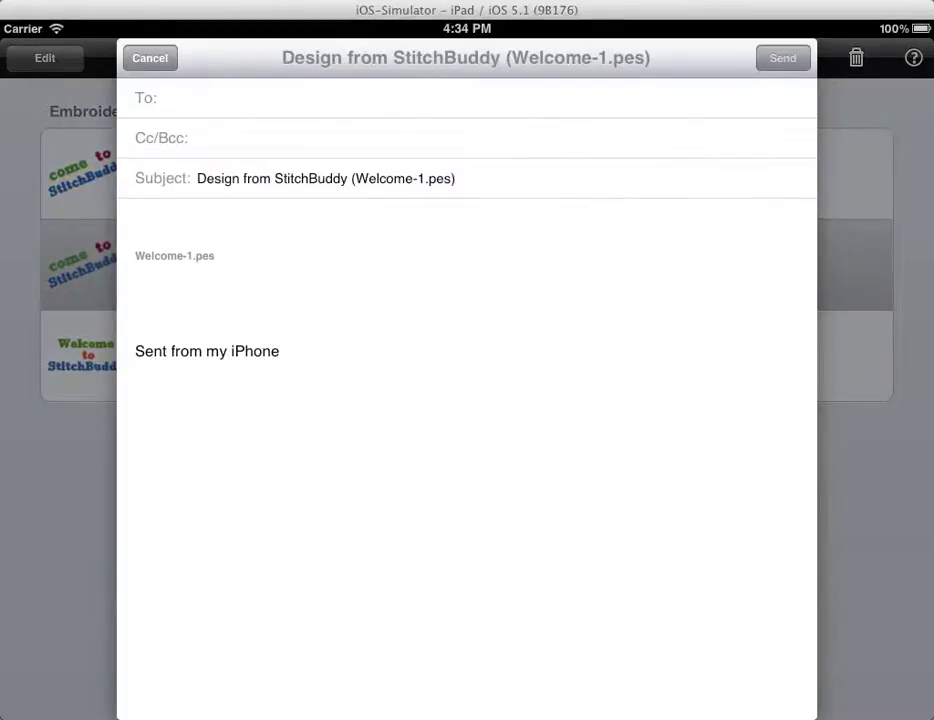
{"action": "type", "text": "info"}
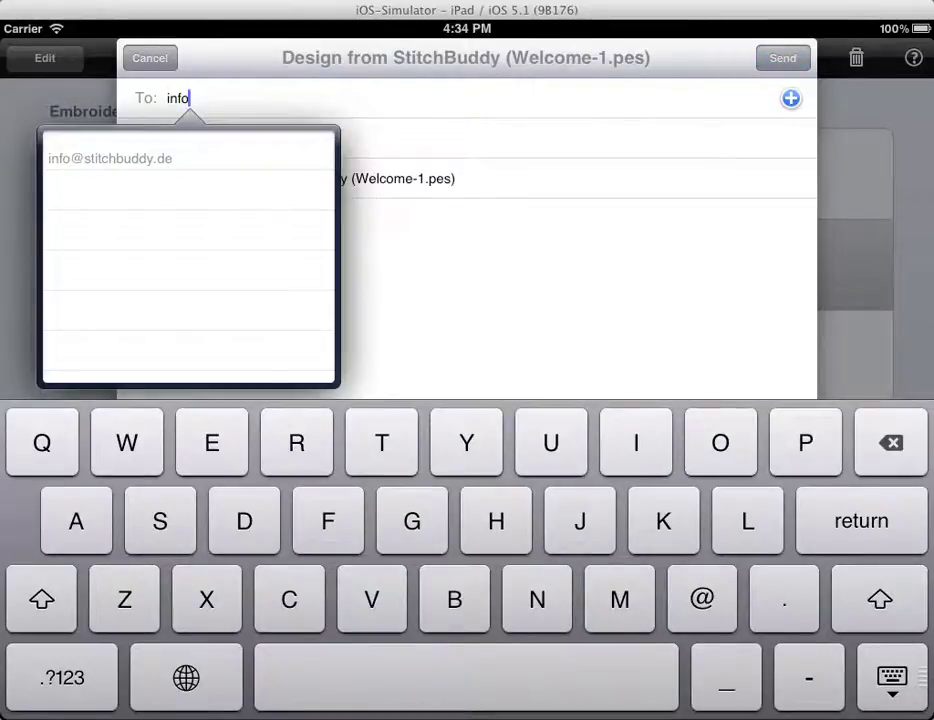
{"action": "left_click", "coordinate": [110, 158]}
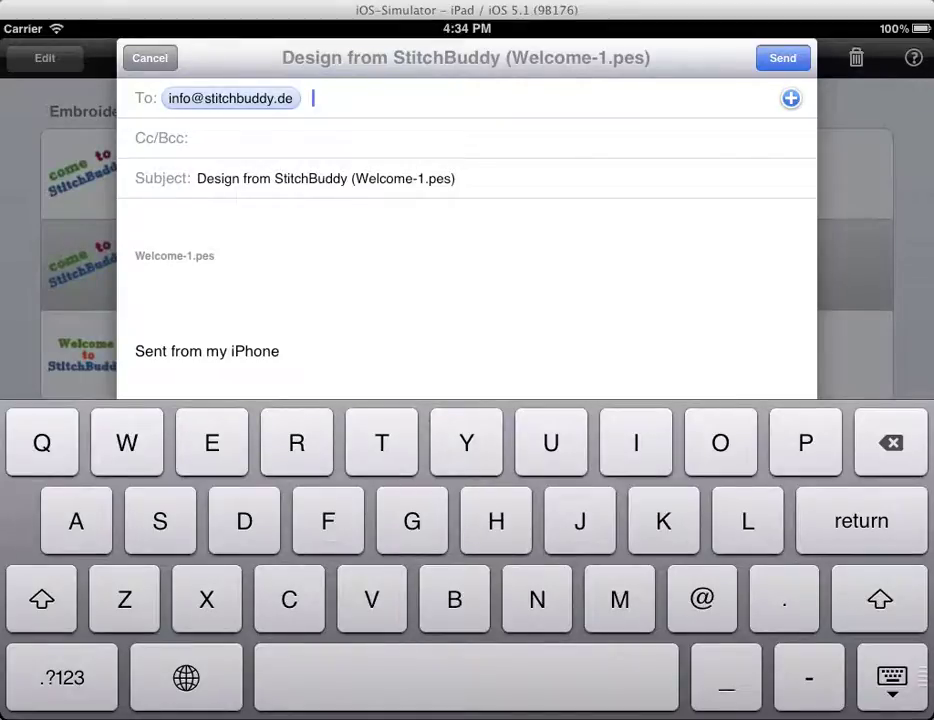
{"action": "left_click", "coordinate": [783, 58]}
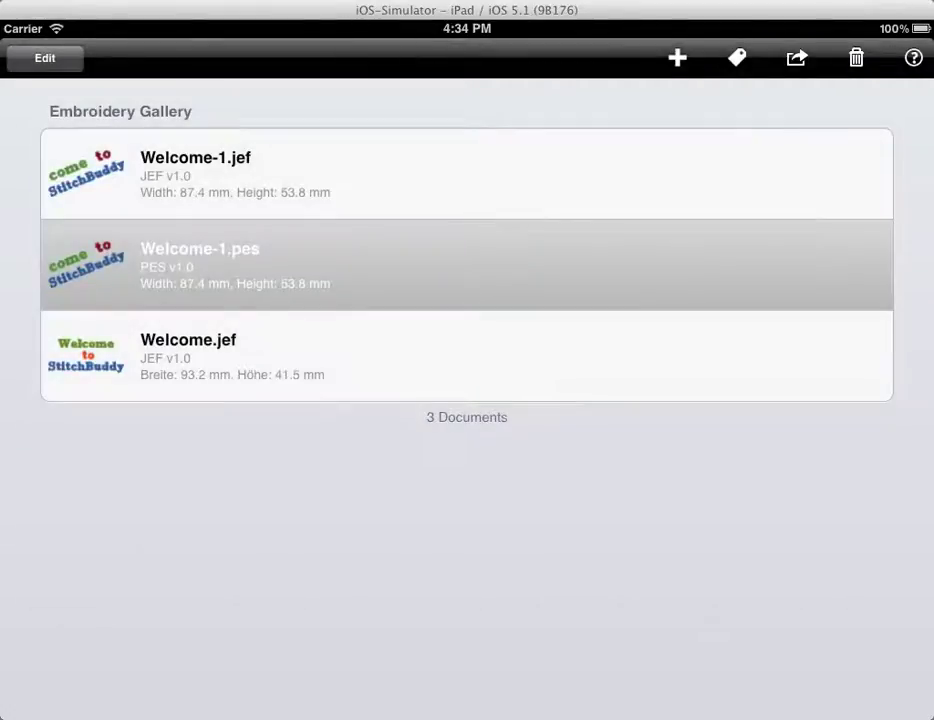